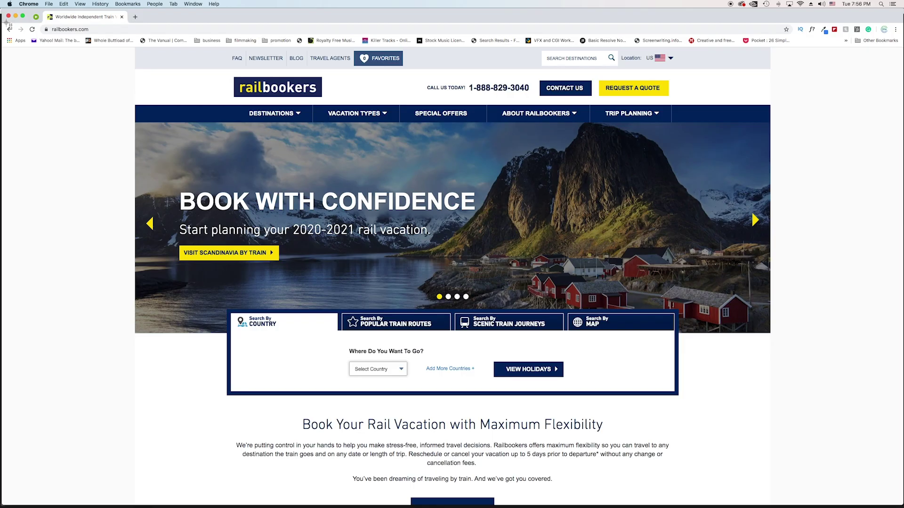
- Screenshot the Railbookers page, then scroll down and capture the Popular Holidays price cards
key(super+shift+4)
drag(6, 11, 900, 506)
scroll(480, 310, down, 9)
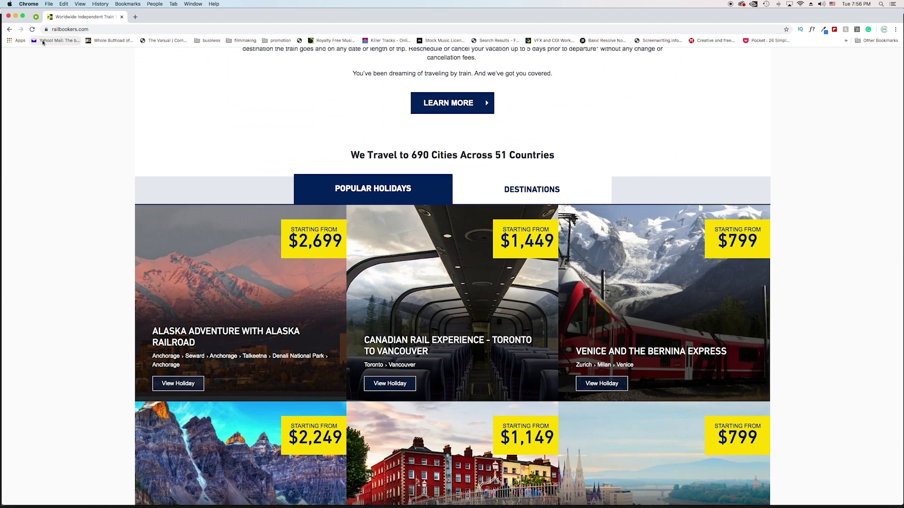
key(super+shift+4)
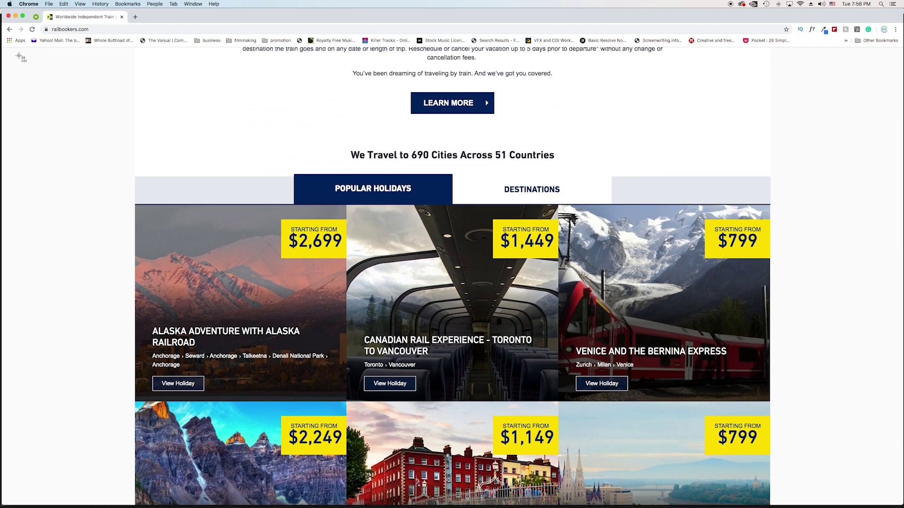
drag(9, 44, 879, 505)
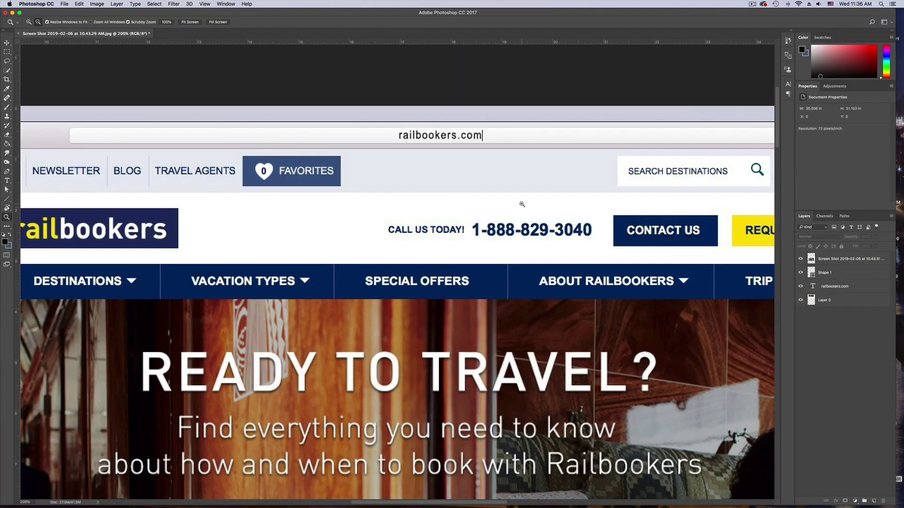
- Extend the canvas downward with the Crop tool to make room for the next screenshot
drag(522, 204, 484, 203)
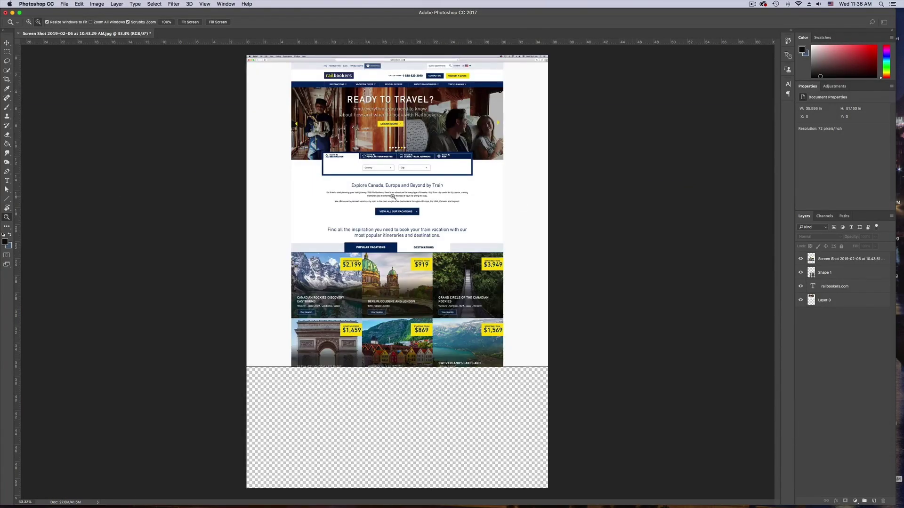
key(c)
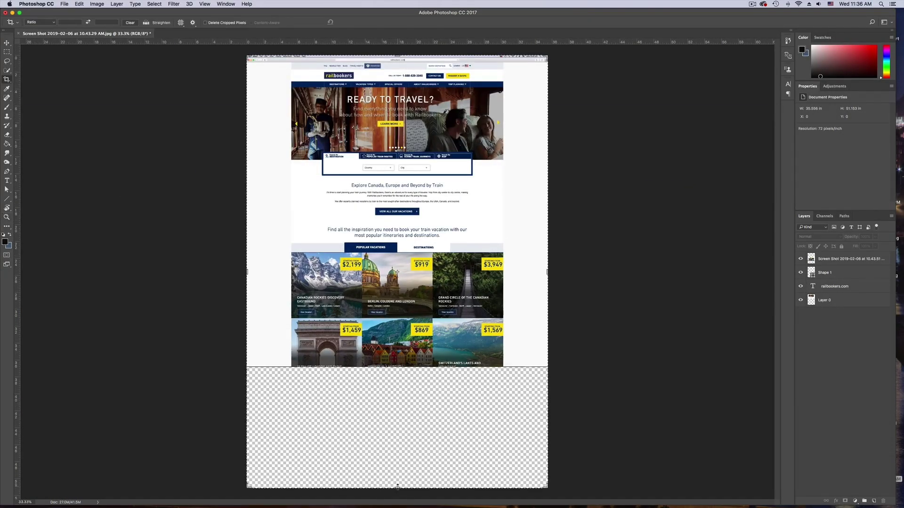
mouse_move(398, 487)
mouse_down()
mouse_move(405, 491)
mouse_move(414, 480)
mouse_up()
key(Return)
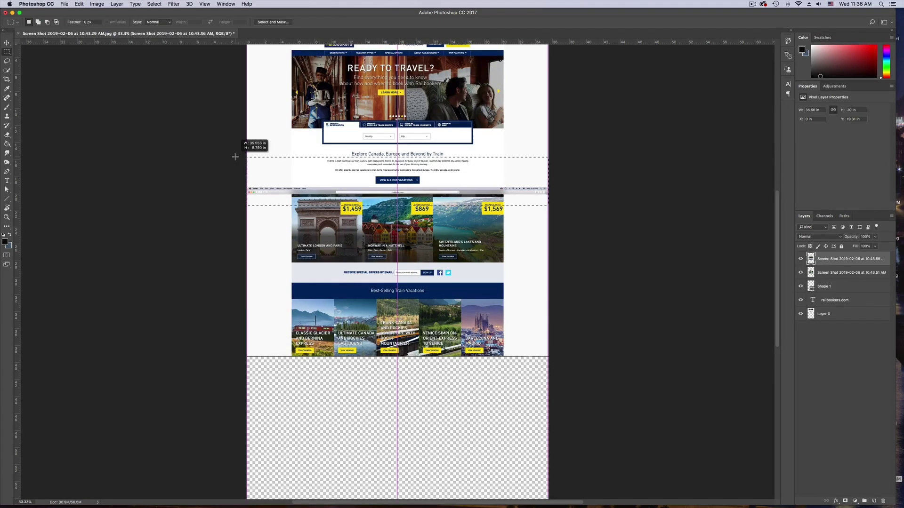
- Zoom in on the overlapping screenshots to check their alignment
drag(424, 242, 446, 241)
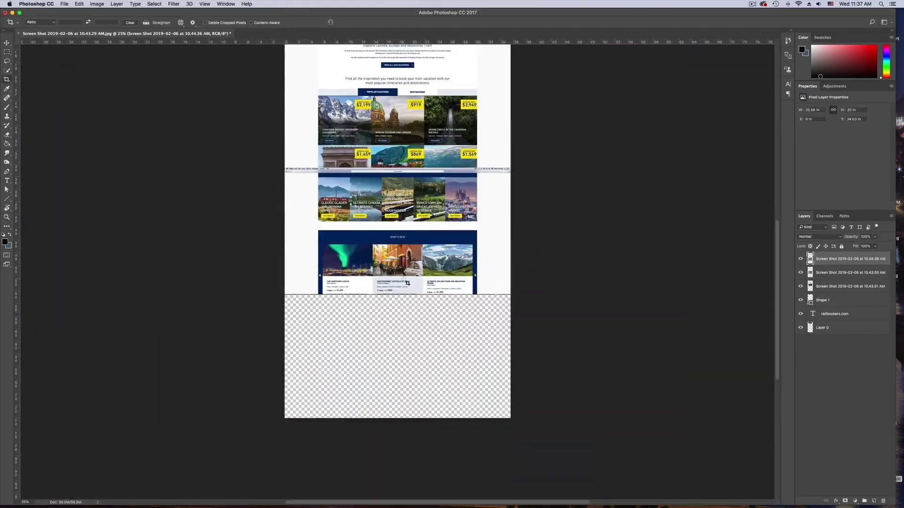
click(434, 262)
click(387, 319)
click(388, 318)
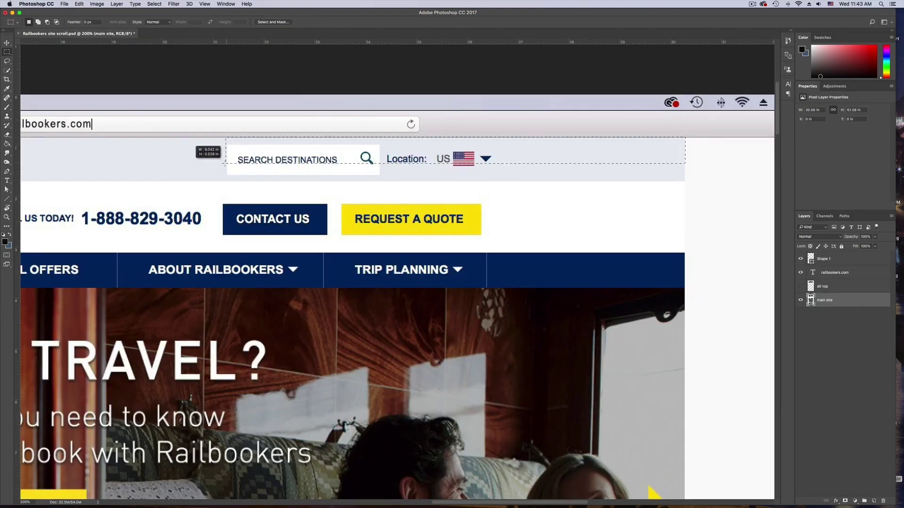
- Cut the nav bar and logo out onto their own layers, pasted in place
drag(225, 164, 152, 181)
key(super+d)
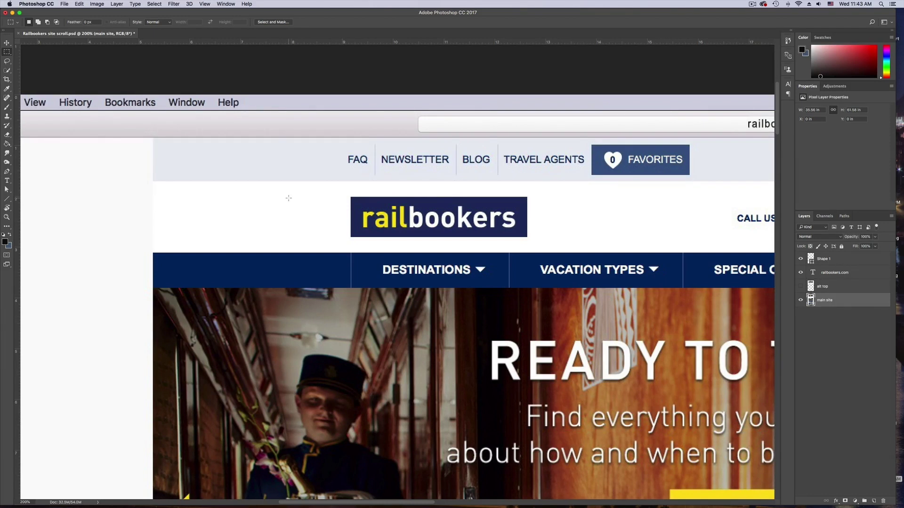
key(super+x)
key(super+v)
click(801, 300)
click(800, 300)
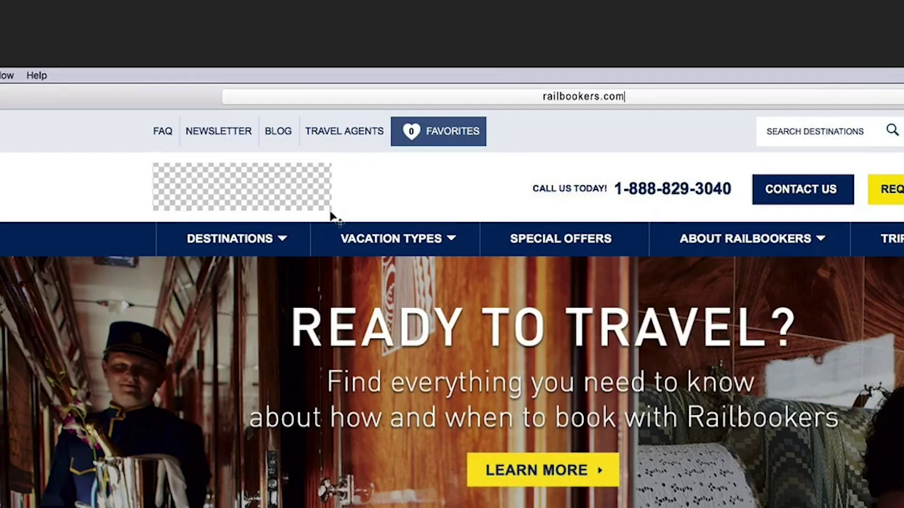
key(super+v)
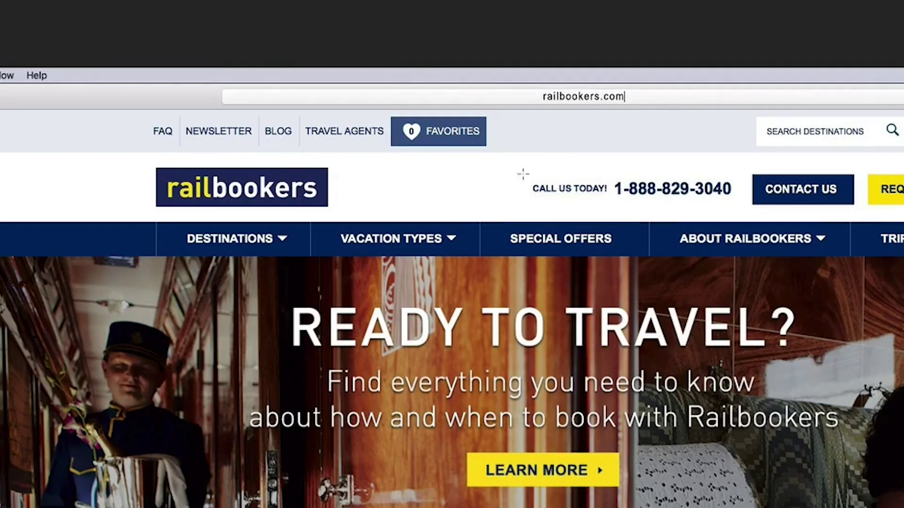
- Move the phone number onto its own layer, then hide the separated element layers
drag(523, 175, 735, 205)
key(super+x)
key(super+v)
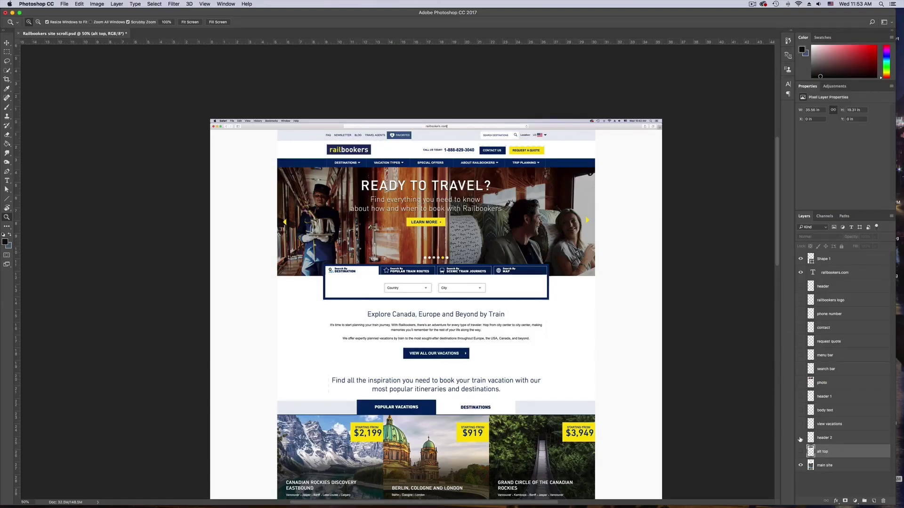
click(800, 439)
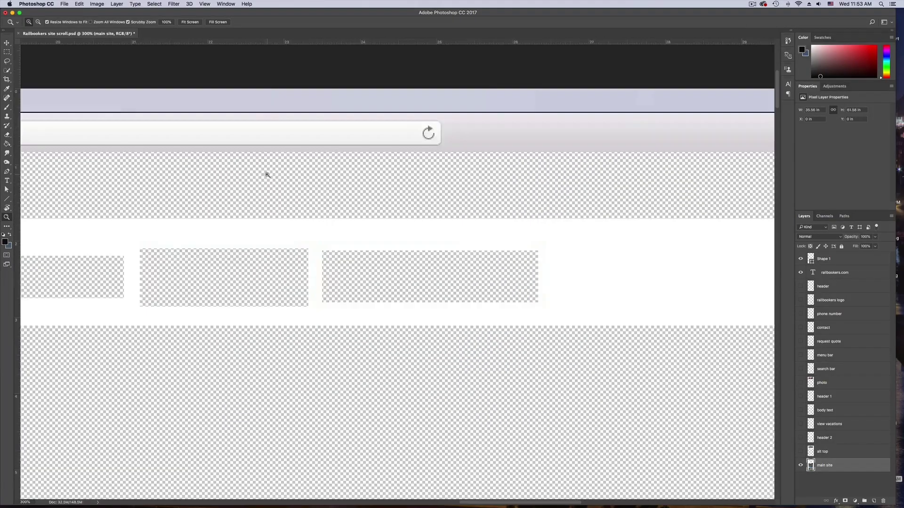
- Clone-stamp background over the holes in the main site layer with a smaller brush
scroll(265, 174, down, 3)
scroll(85, 174, up, 3)
scroll(480, 172, right, 5)
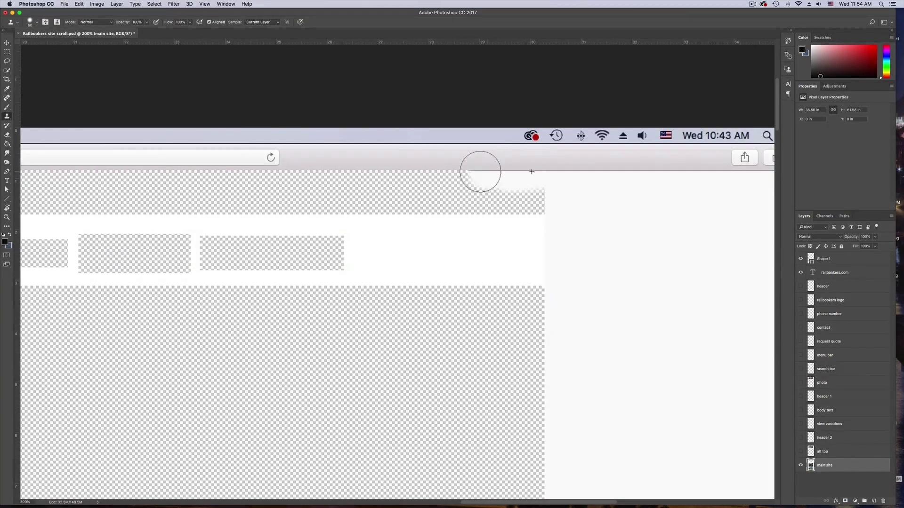
scroll(666, 162, up, 3)
key(bracketleft)
key(bracketleft)
key(bracketleft)
key(bracketleft)
key(bracketleft)
scroll(178, 142, left, 3)
scroll(178, 142, left, 6)
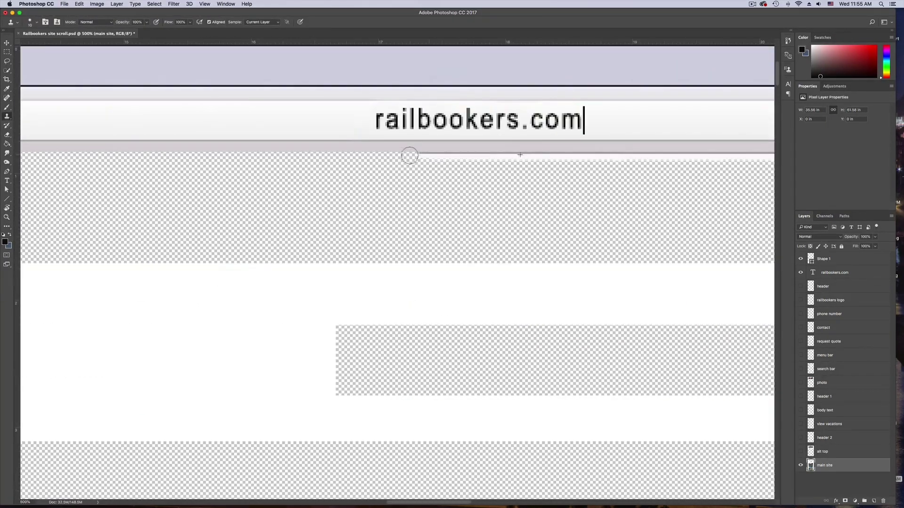
- Paint white with an enlarged brush over the empty checkerboard area
key(b)
scroll(320, 215, down, 6)
key(x)
key(bracketright)
key(bracketright)
key(bracketright)
key(bracketright)
key(bracketright)
mouse_move(320, 235)
mouse_down()
mouse_move(202, 323)
mouse_move(524, 80)
mouse_up()
scroll(196, 339, up, 3)
- Zoom in to check the patched edge, then zoom out to the whole page
key(z)
click(167, 338)
drag(167, 338, 377, 260)
key(s)
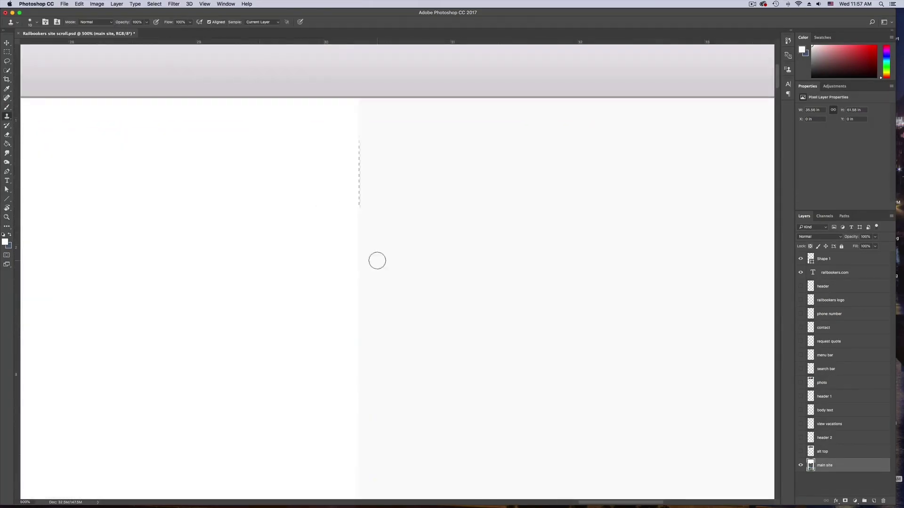
key(z)
key(ctrl+minus)
key(ctrl+minus)
key(ctrl+minus)
key(ctrl+minus)
key(ctrl+minus)
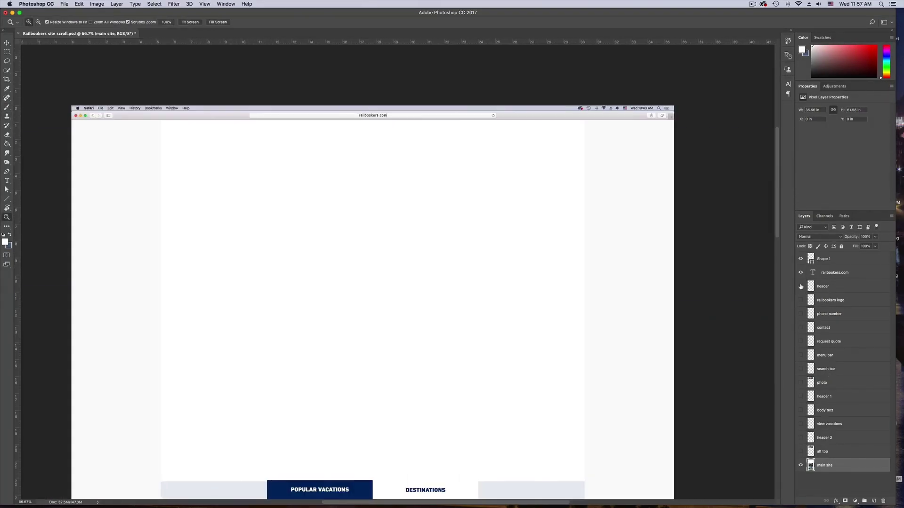
- Show the separated element layers again and review the full page
click(801, 452)
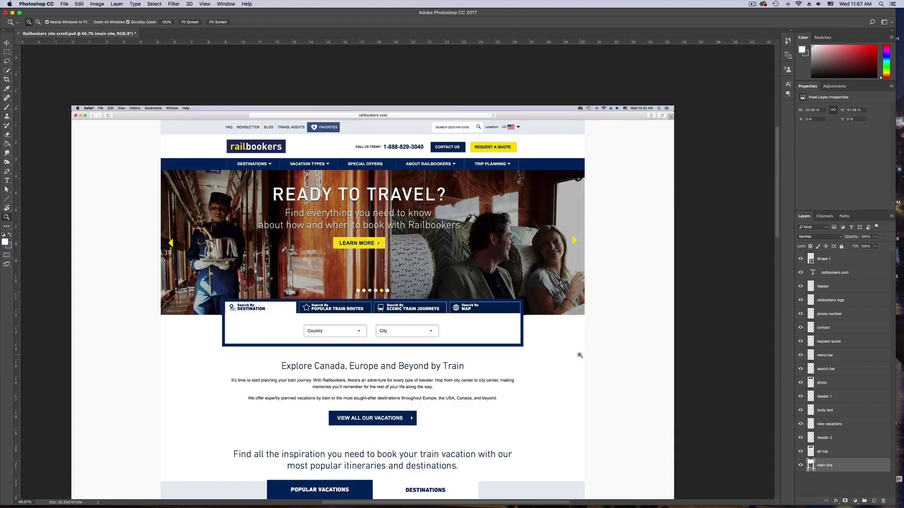
scroll(579, 355, down, 1)
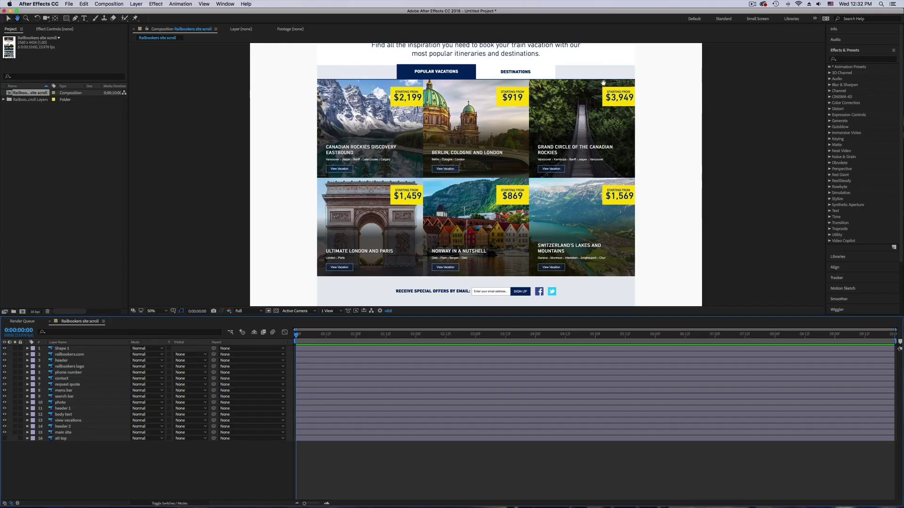
scroll(603, 83, up, 15)
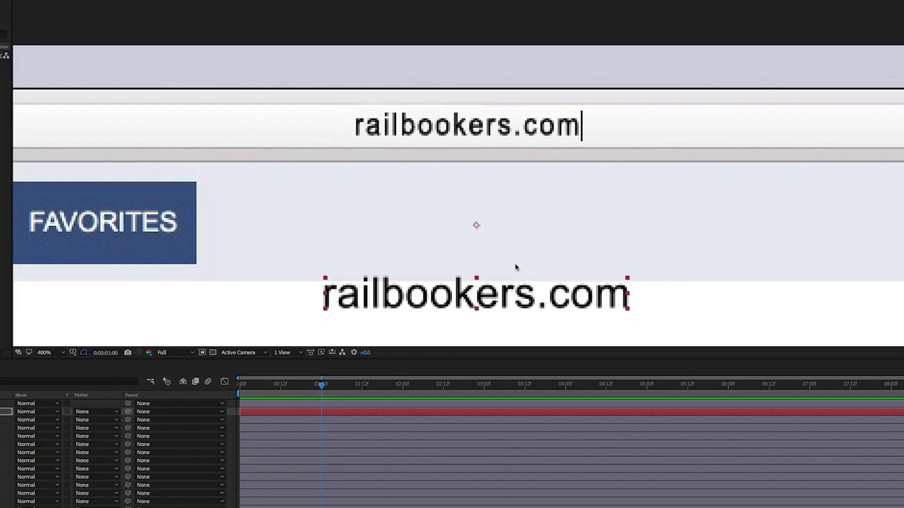
- Drag the railbookers.com text layer up to line it up over the address bar URL
drag(490, 162, 498, 155)
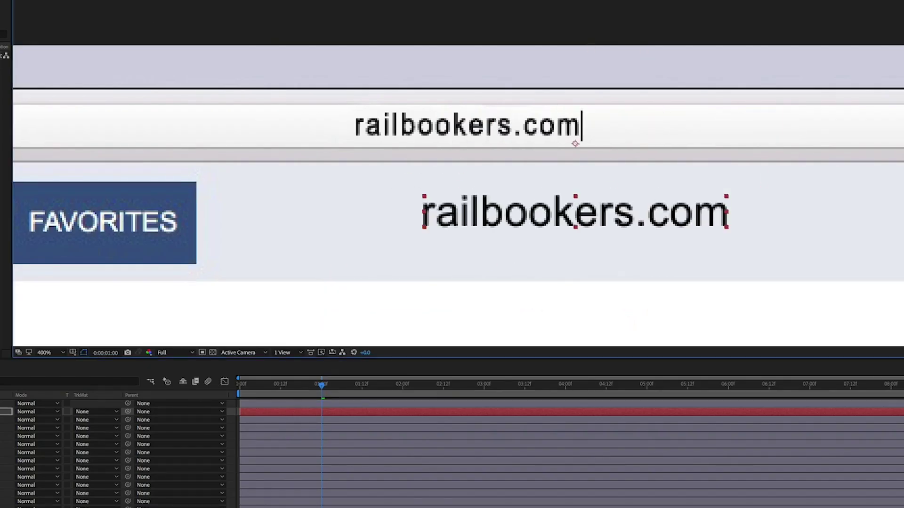
drag(649, 246, 554, 161)
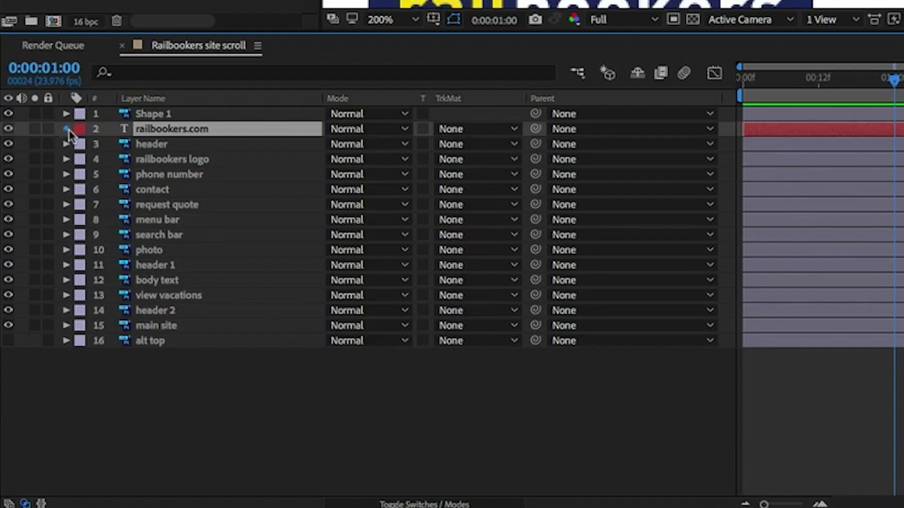
- Add an Opacity animator to the railbookers.com text and expand its Range Selector's Advanced options
click(66, 129)
click(516, 145)
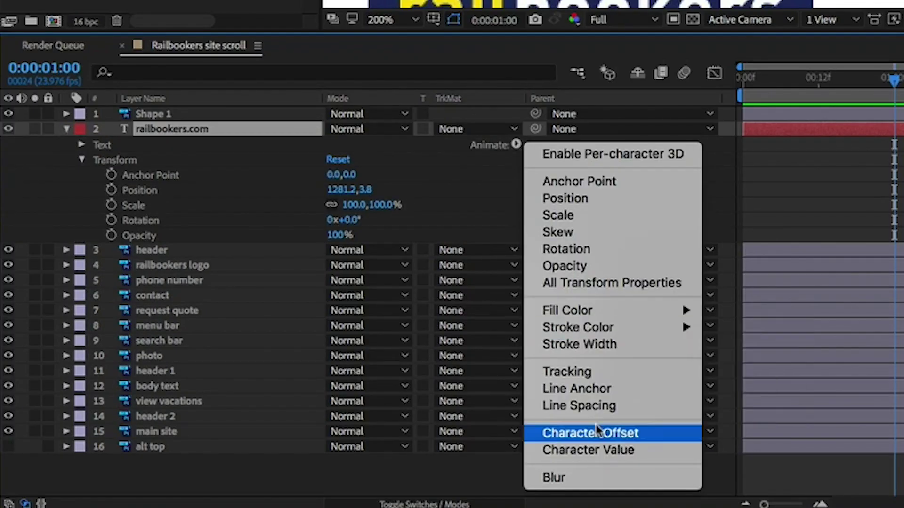
click(561, 266)
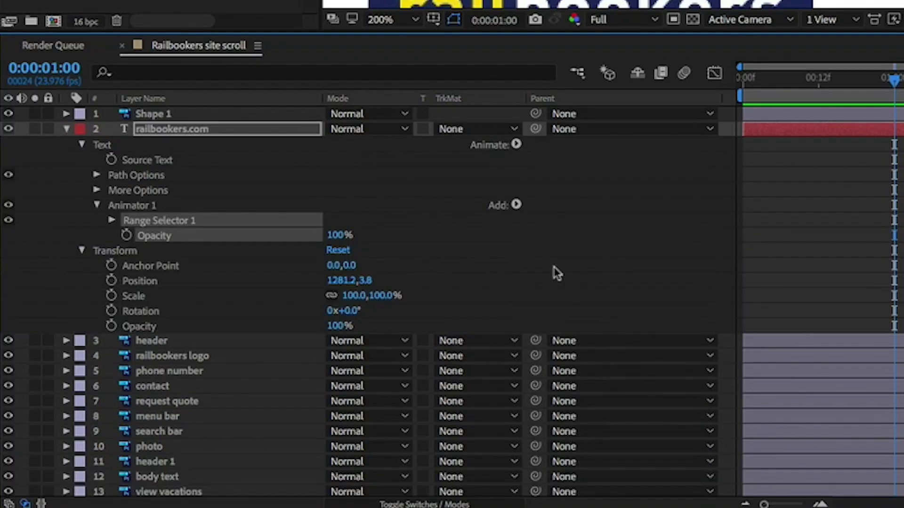
click(112, 220)
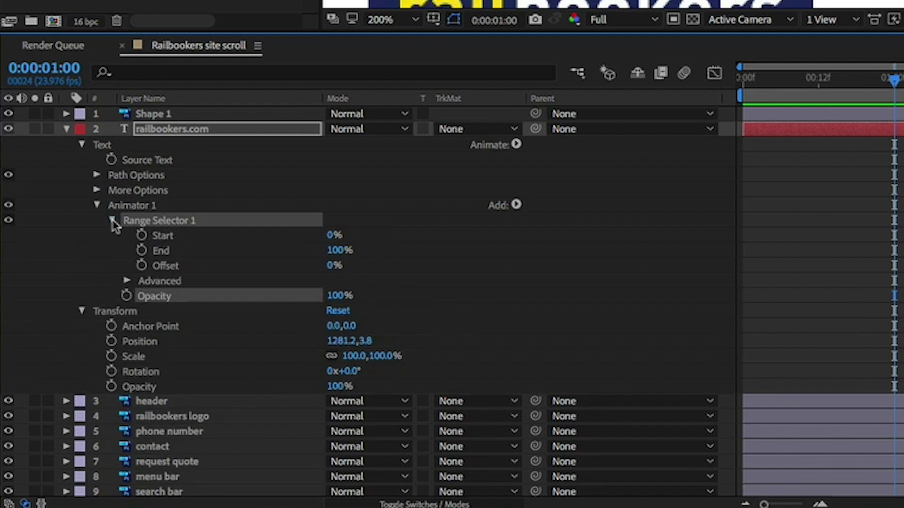
click(127, 281)
- Set range Units to Index, animator Opacity to 0%, and keyframe Start at 1:00
scroll(485, 269, down, 1)
click(447, 280)
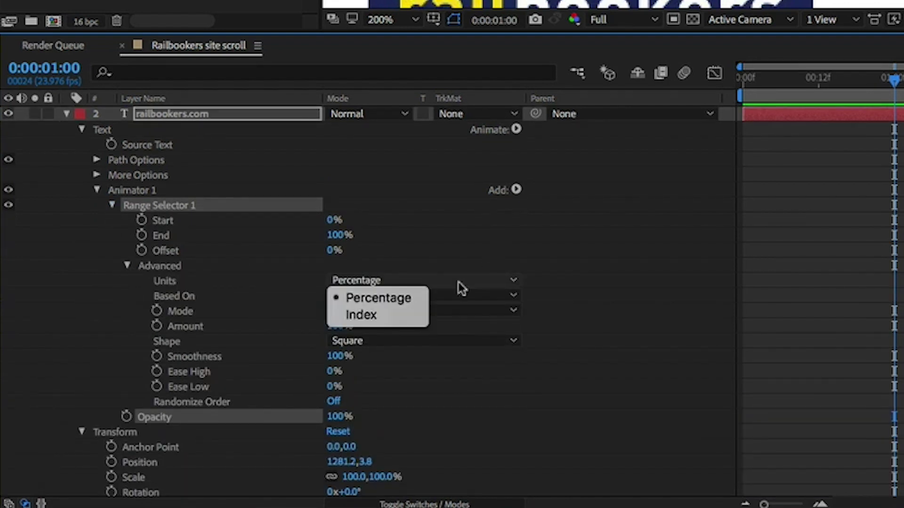
click(384, 320)
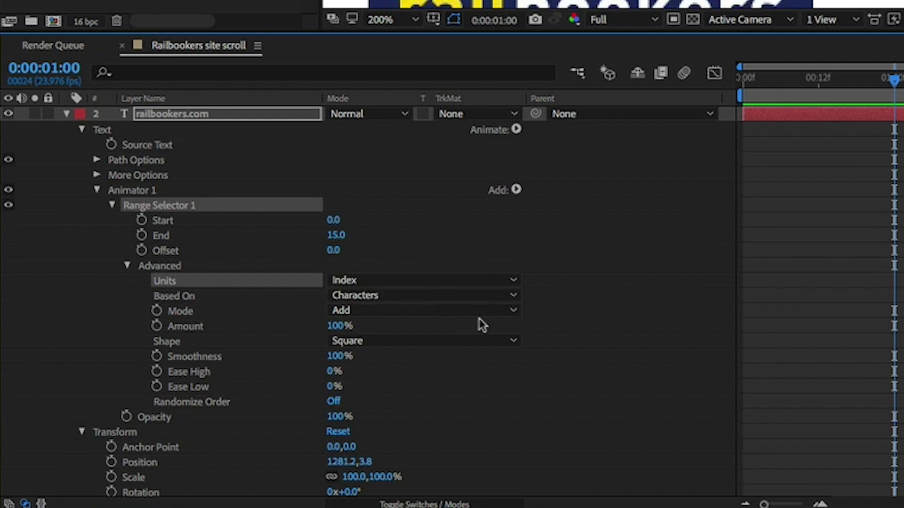
drag(336, 422, 254, 416)
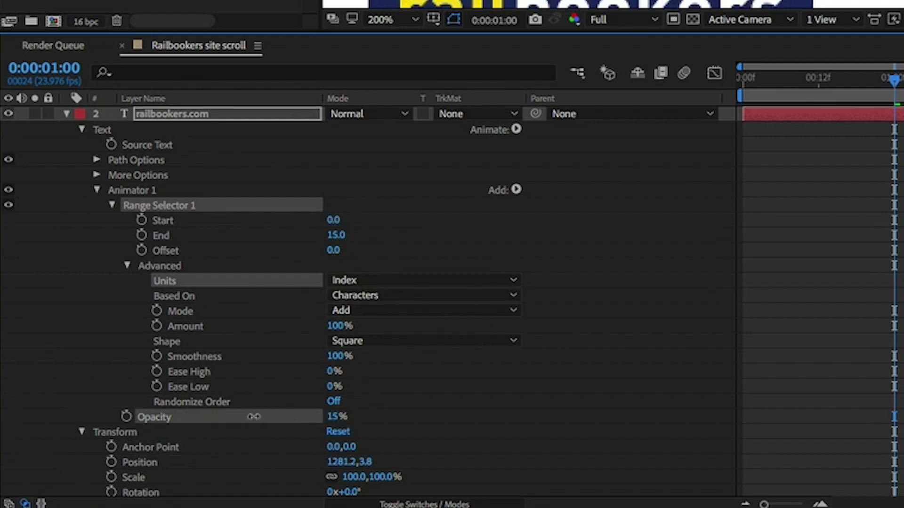
click(178, 413)
click(142, 220)
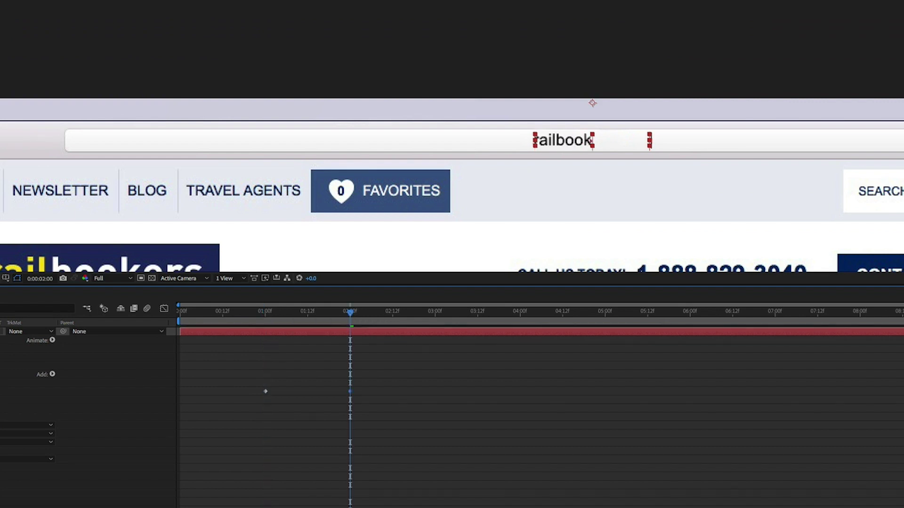
- Scrub the URL type-on between 1:16 and 3:00 frame by frame, then preview it
drag(350, 312, 335, 314)
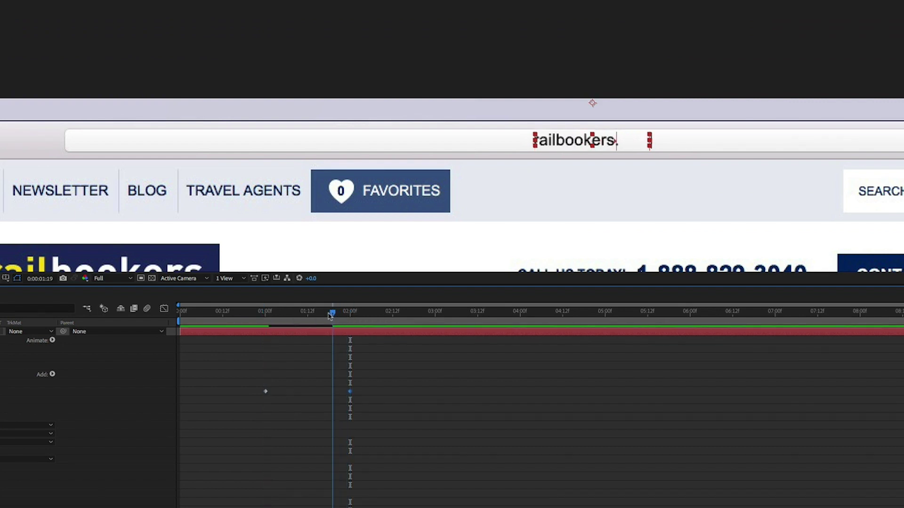
key(Page_Up)
key(Page_Down)
key(Page_Down)
key(Page_Down)
key(Page_Up)
key(Page_Up)
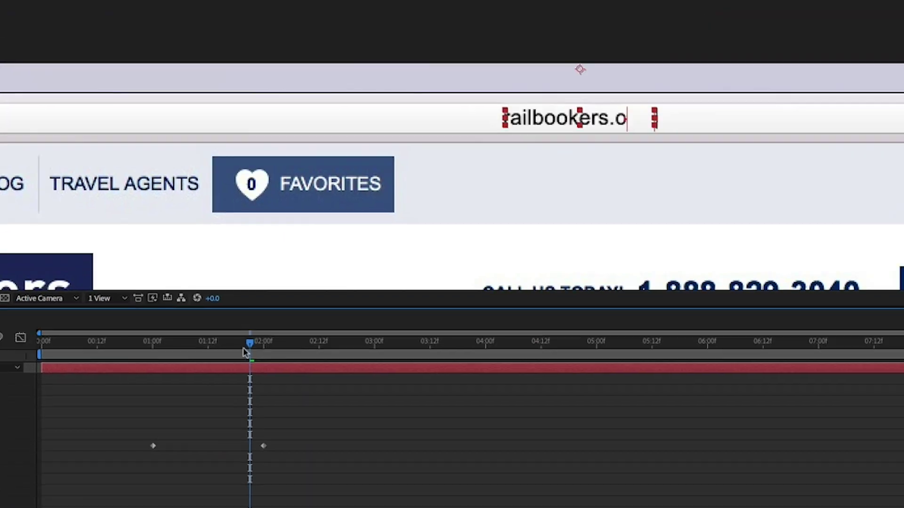
drag(900, 136, 862, 135)
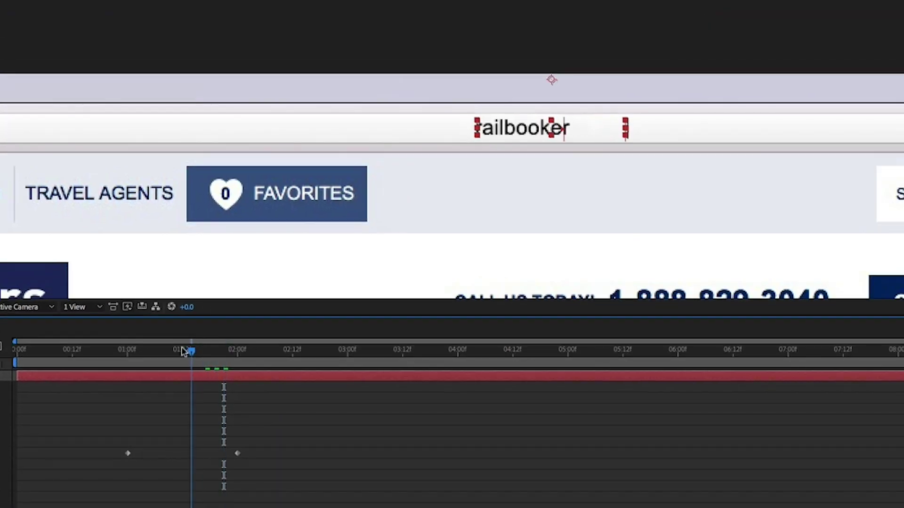
drag(214, 351, 348, 351)
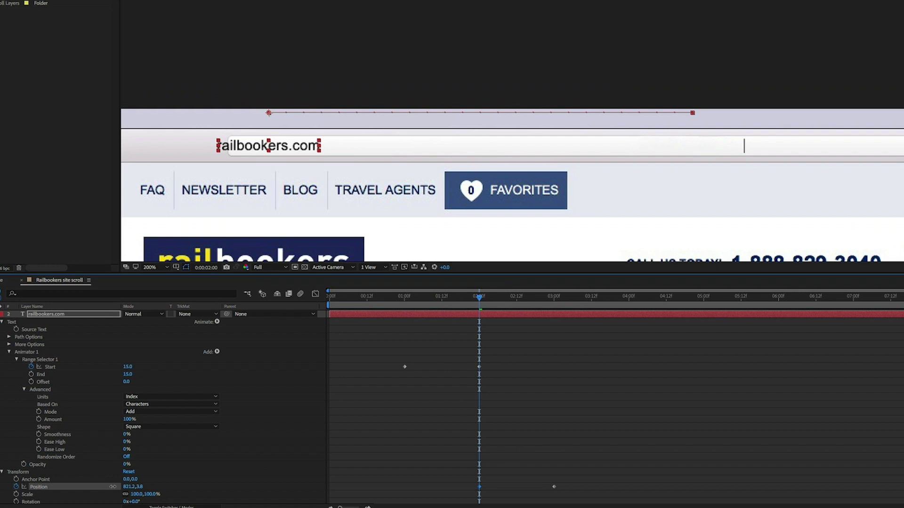
click(201, 351)
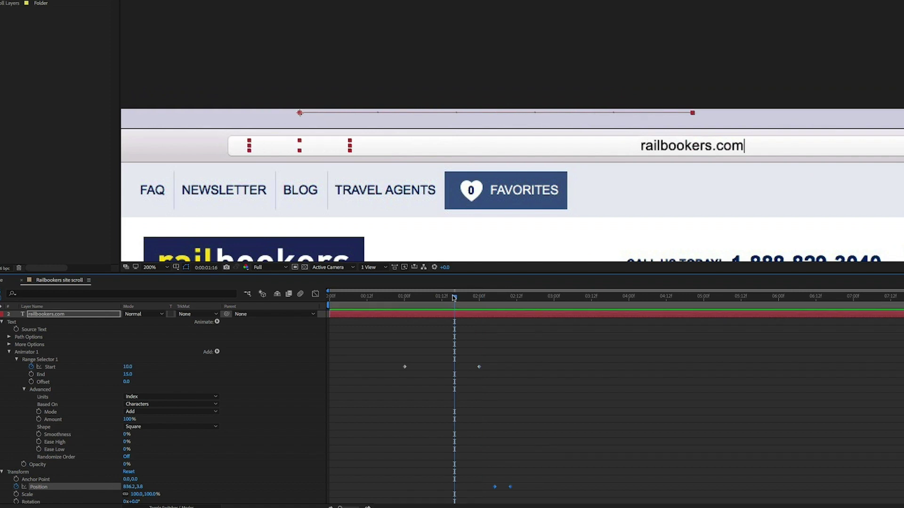
key(space)
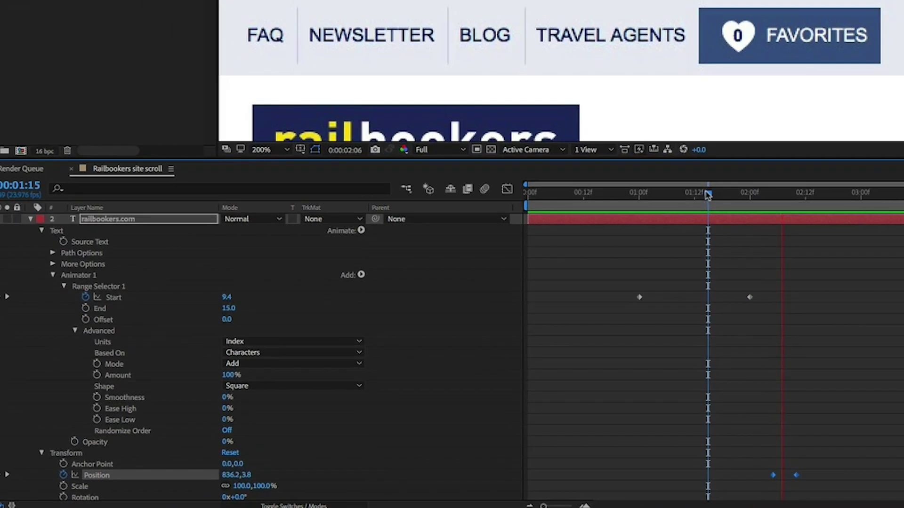
- Shift Shape 1's Position keyframes earlier to match the Start keyframes, then preview the cursor
key(u)
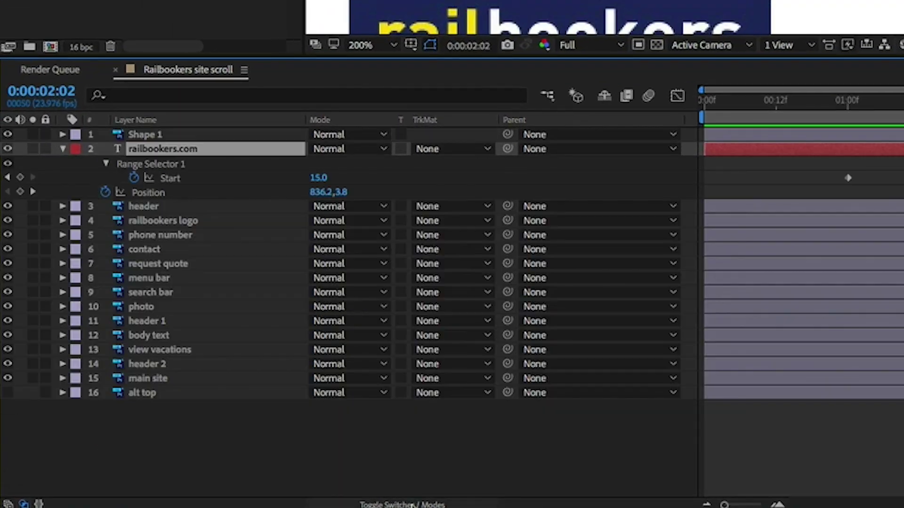
key(F4)
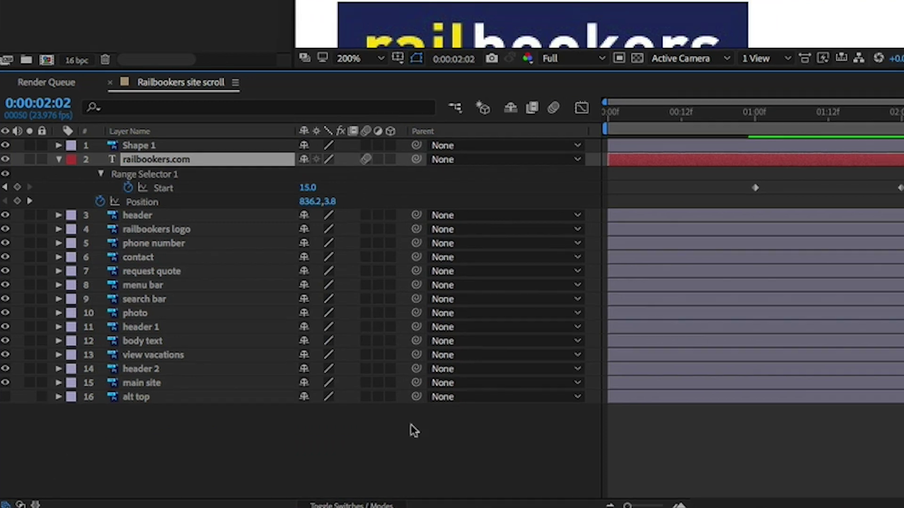
click(363, 504)
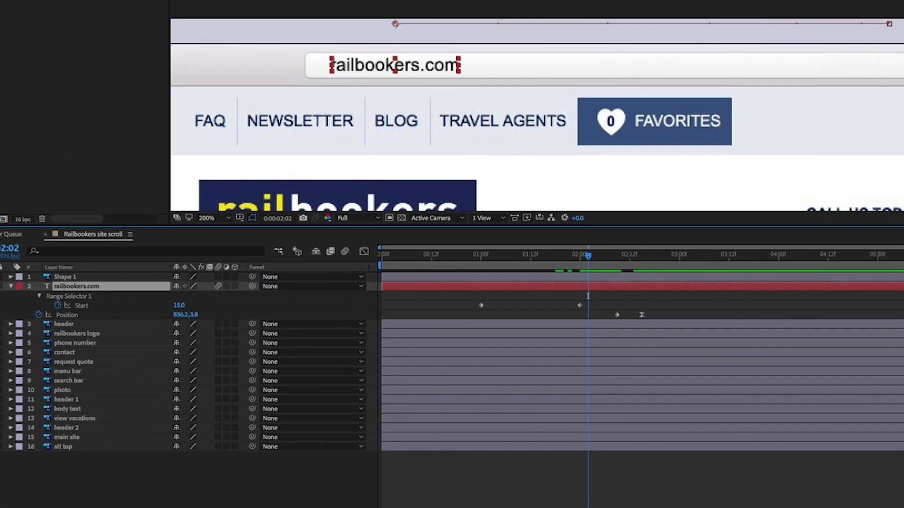
click(747, 100)
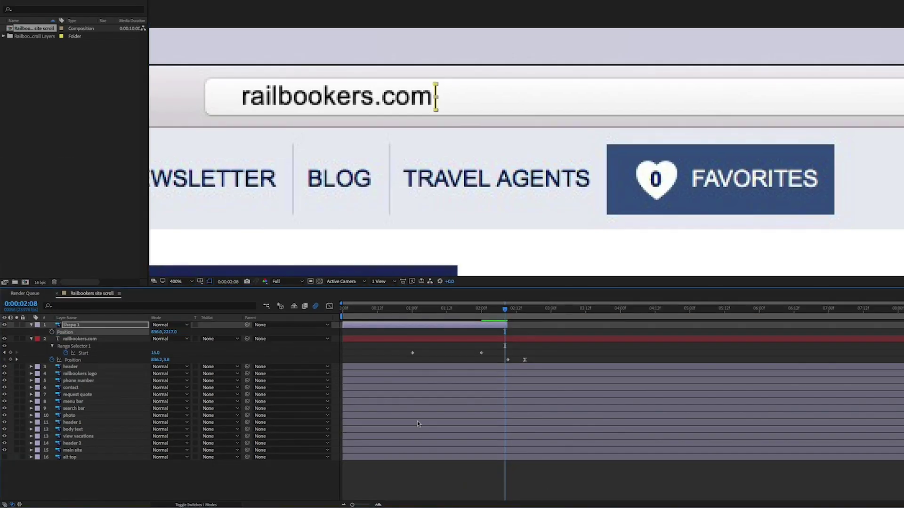
key(p)
key(Page_Up)
key(Page_Up)
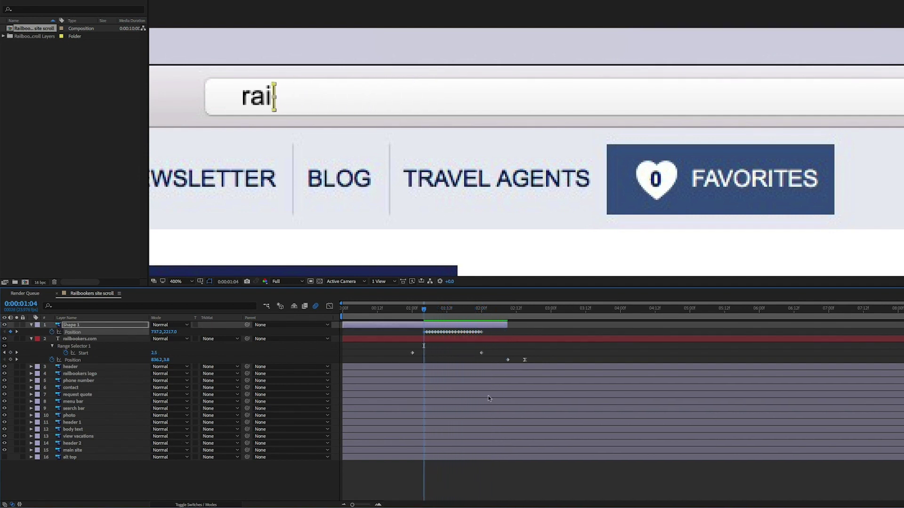
click(527, 483)
key(Page_Up)
key(Page_Up)
key(Page_Up)
key(Page_Up)
key(Page_Up)
key(Page_Up)
key(Page_Up)
key(Page_Up)
key(space)
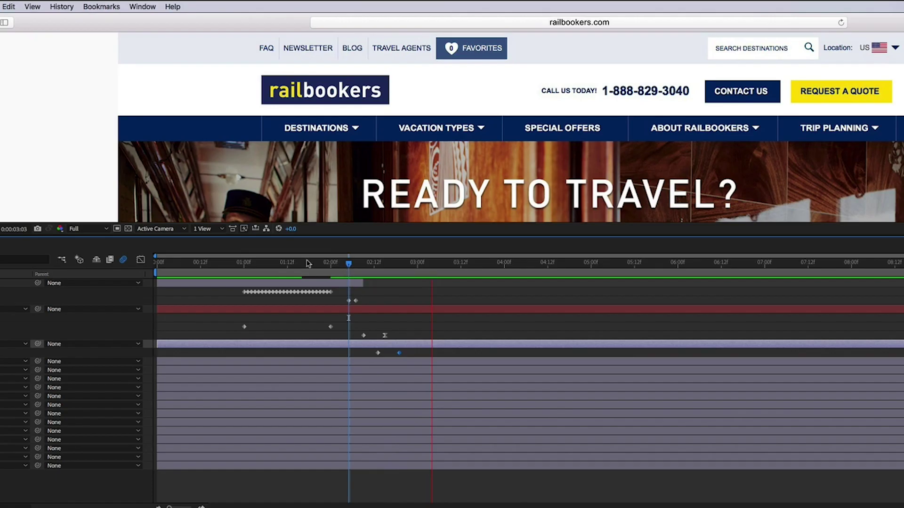
click(306, 263)
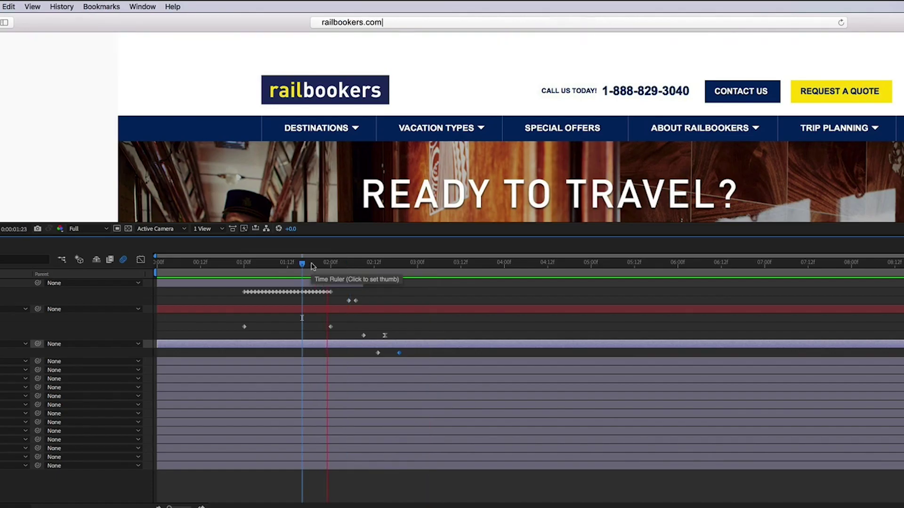
- Check the staggered header fade-ins from 2:19 to 3:06, then nudge the hero photo up
drag(313, 266, 398, 267)
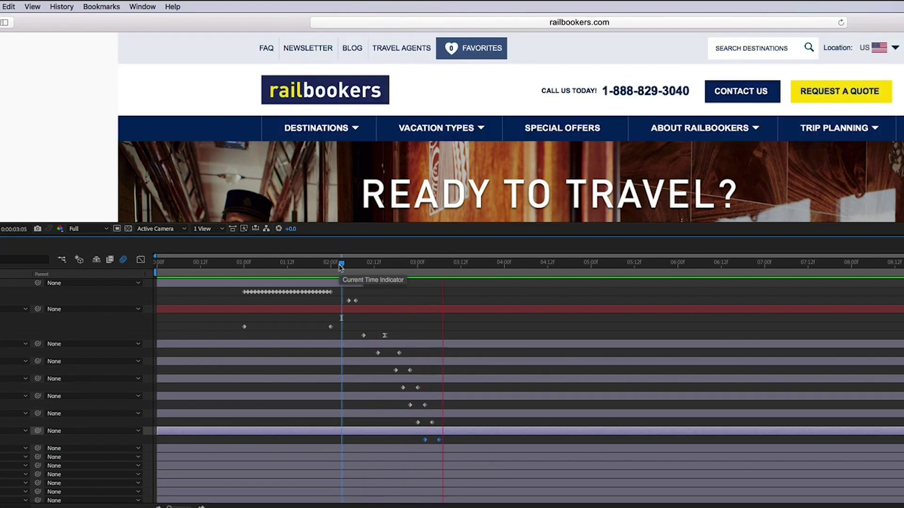
drag(341, 268, 439, 265)
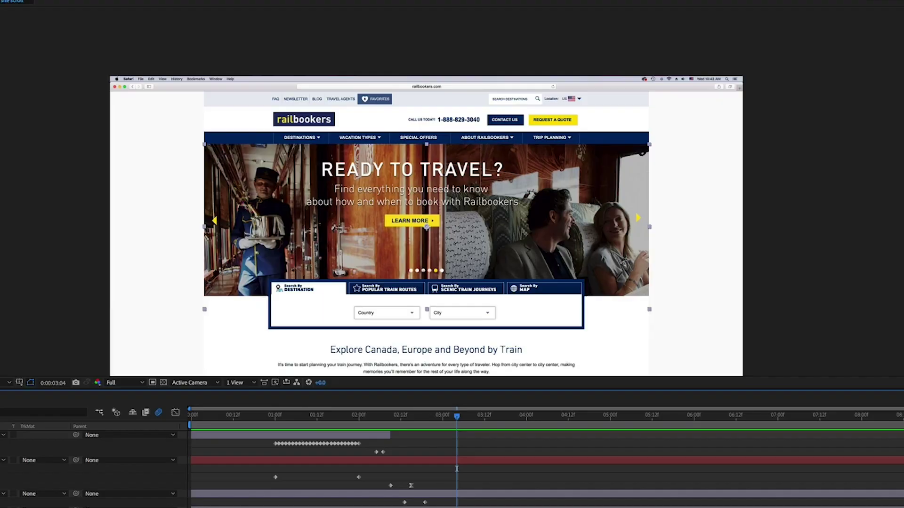
key(shift+Up)
key(shift+Up)
key(shift+Up)
key(shift+Up)
key(shift+Up)
key(shift+Up)
key(shift+Up)
key(shift+Up)
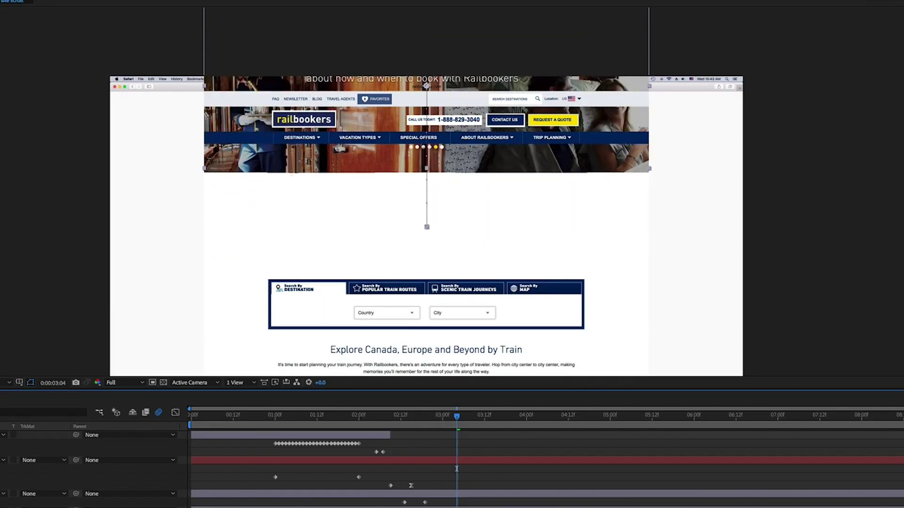
- Draw a red rectangle above the photo layer, set it as Alpha Inverted Matte, check at 3:10
mouse_move(60, 22)
mouse_down()
mouse_move(645, 97)
mouse_move(687, 144)
mouse_up()
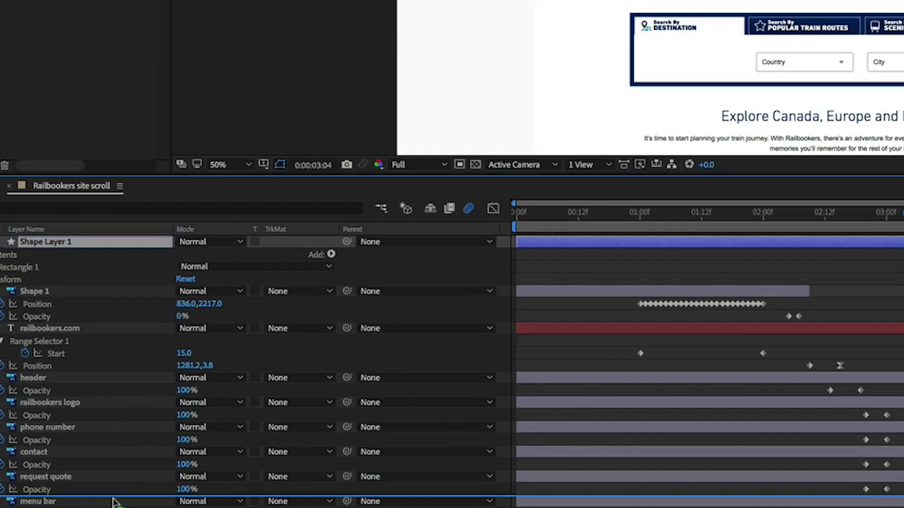
drag(155, 120, 237, 475)
click(193, 473)
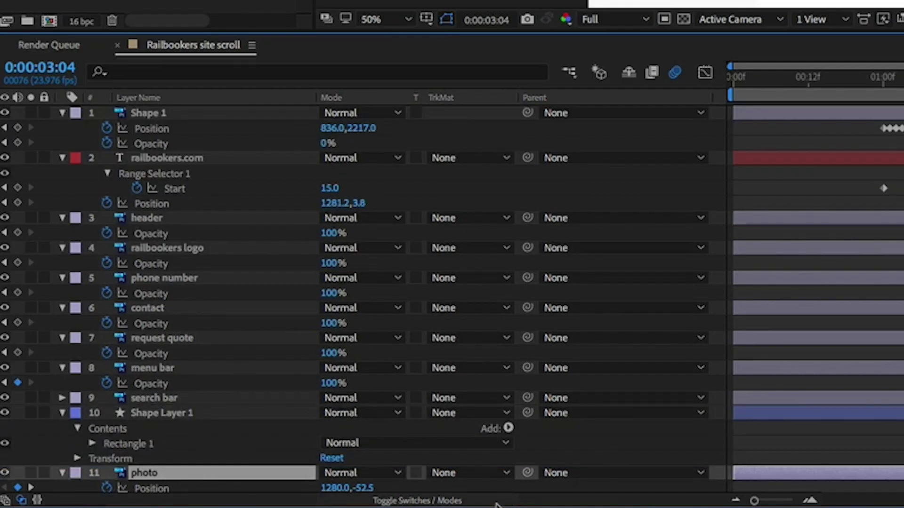
click(494, 473)
click(502, 454)
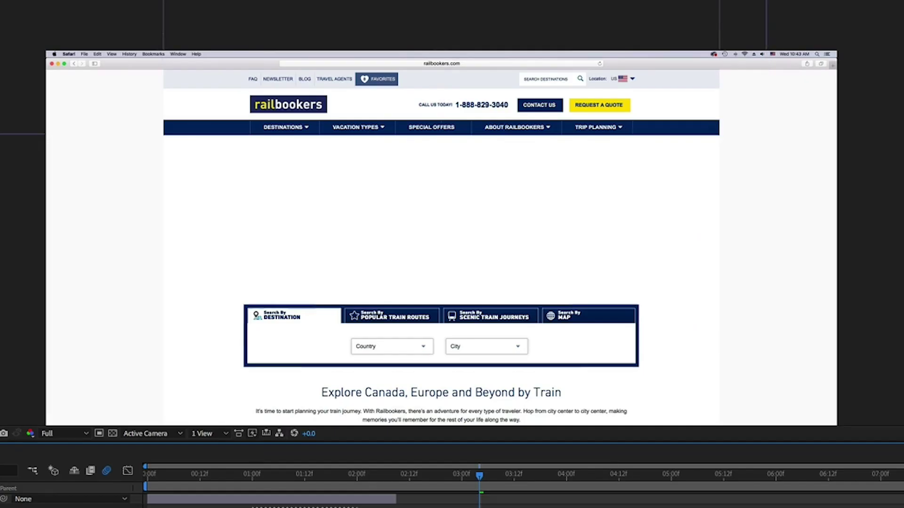
drag(465, 475, 558, 475)
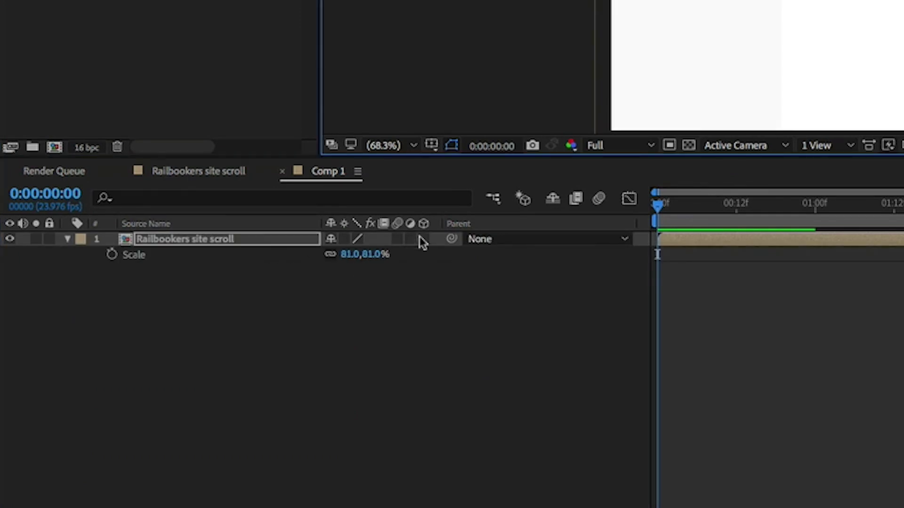
- Make the site-scroll precomp 3D and add Camera 1 with default settings to Comp 1
click(423, 239)
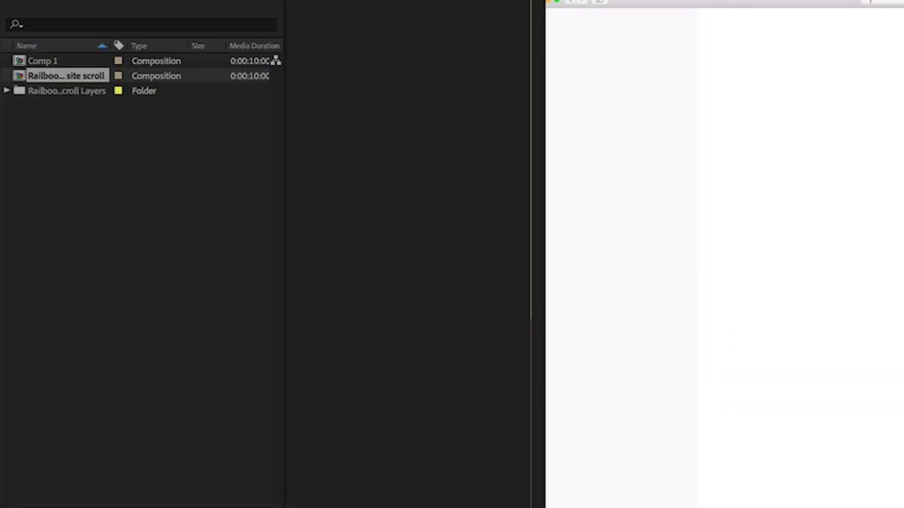
click(290, 8)
mouse_move(324, 28)
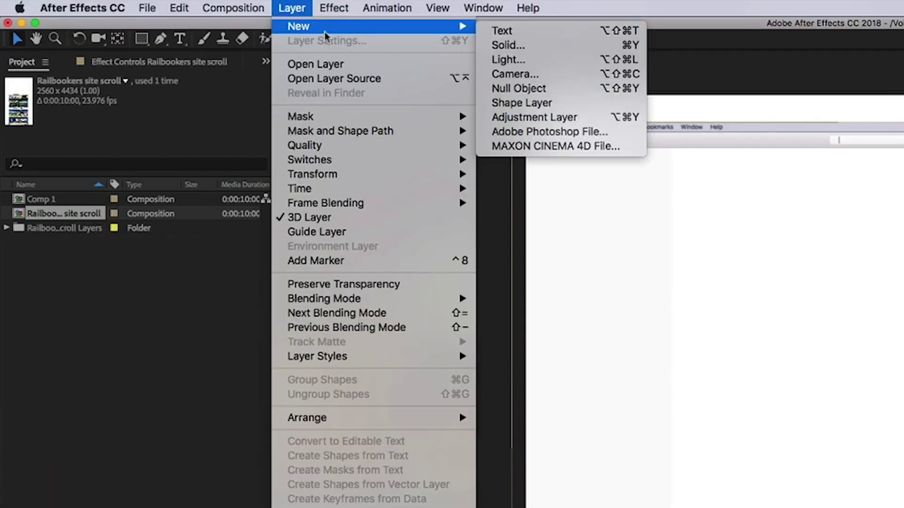
click(522, 76)
click(510, 444)
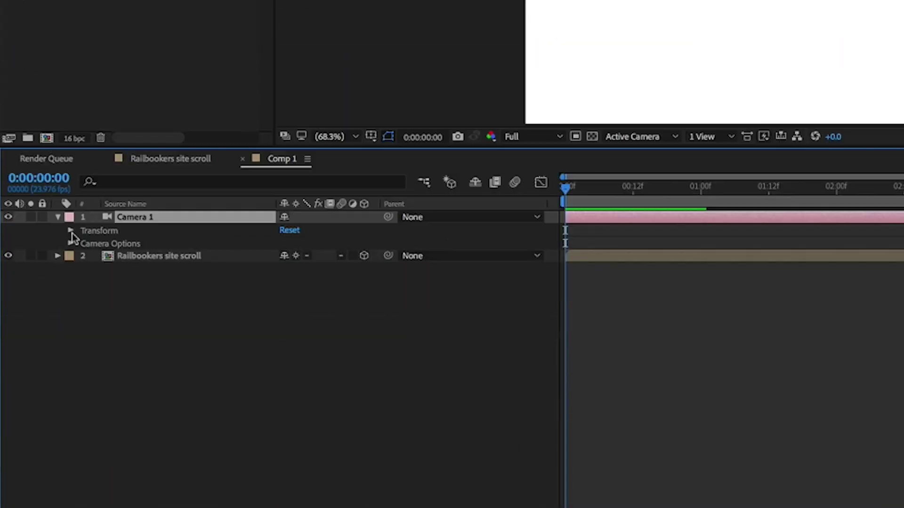
- Set 0:00 keyframes on Camera 1's Point of Interest, Position and Orientation
click(71, 197)
click(96, 210)
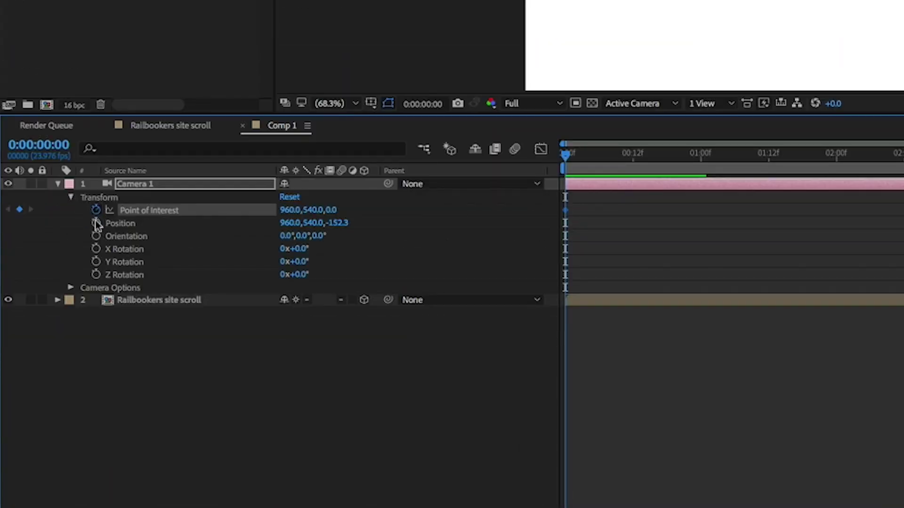
click(96, 223)
click(101, 237)
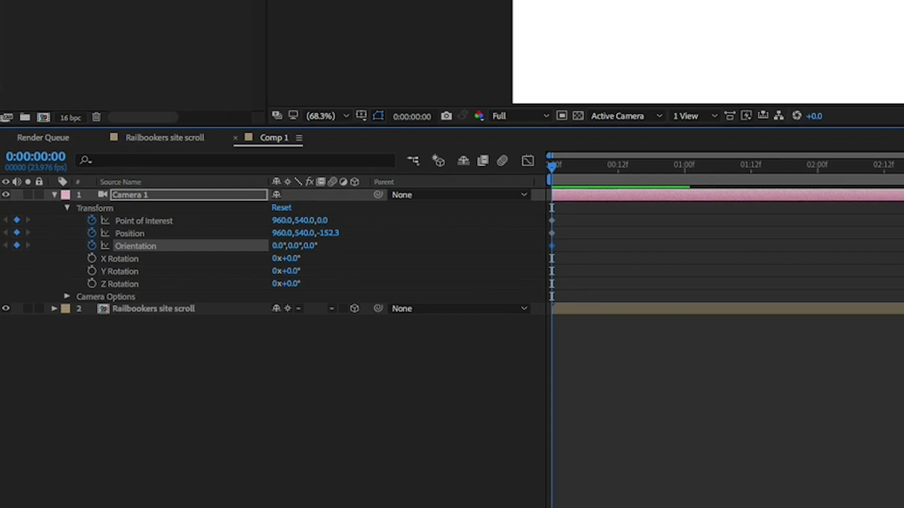